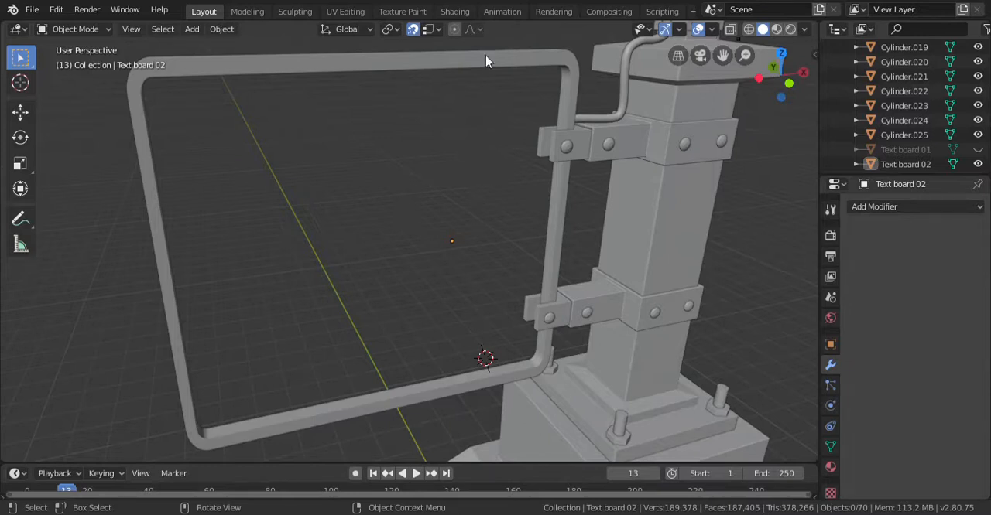
# Step: Save the sign board file
pyautogui.click(488, 65)
pyautogui.click(424, 192)
pyautogui.hotkey('ctrl', 's')
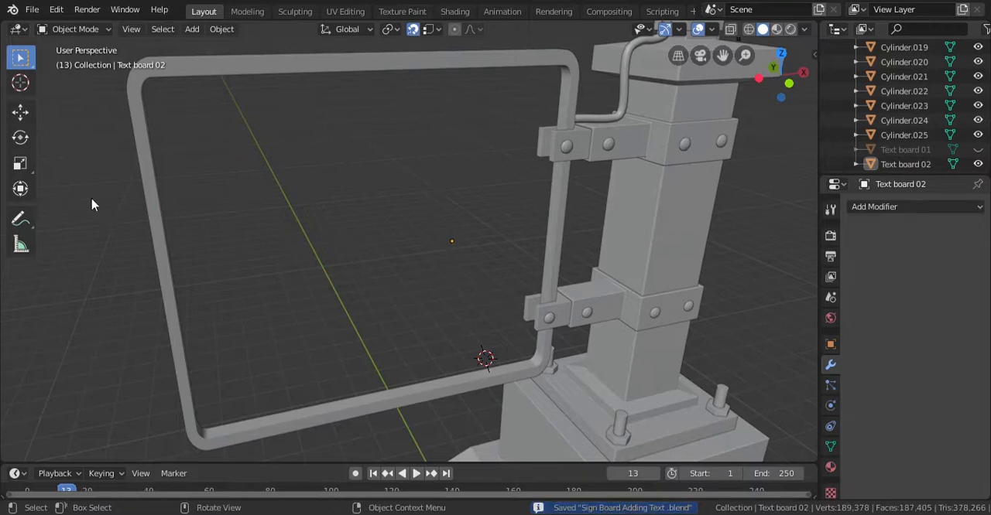
# Step: Add a text object at the 3D cursor and rotate it 90° about the X axis so it faces the front
pyautogui.hotkey('shift', 'a')
pyautogui.moveTo(418, 206)
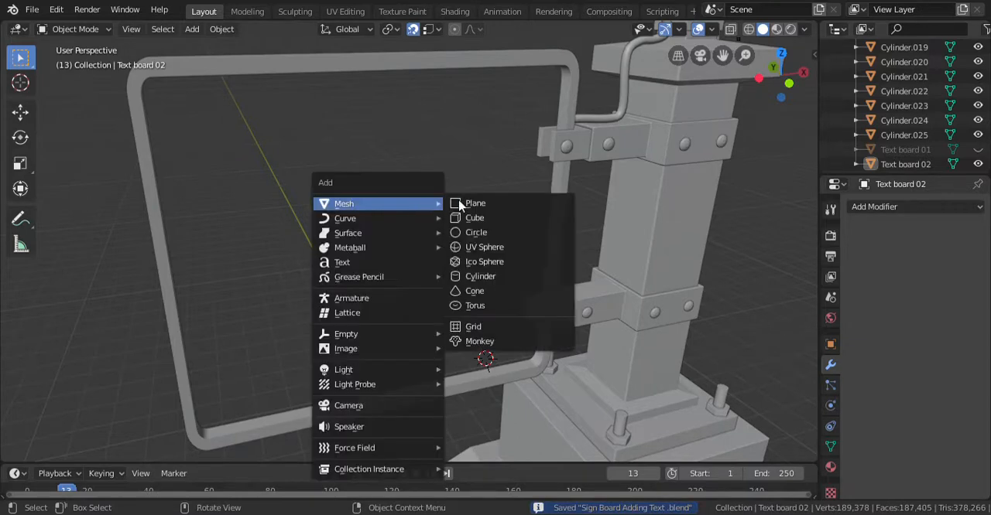
pyautogui.click(355, 263)
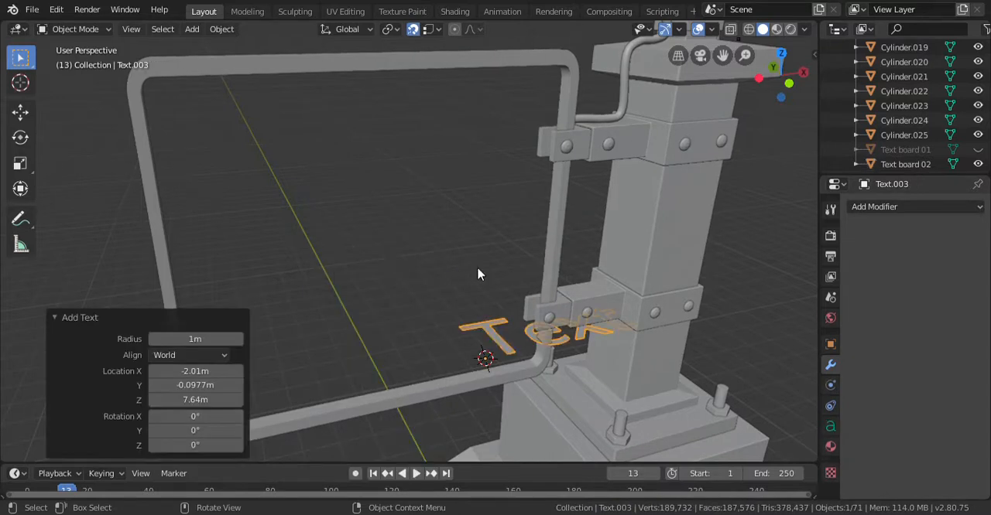
pyautogui.scroll(-2, 478, 275)
pyautogui.press('KP_1')
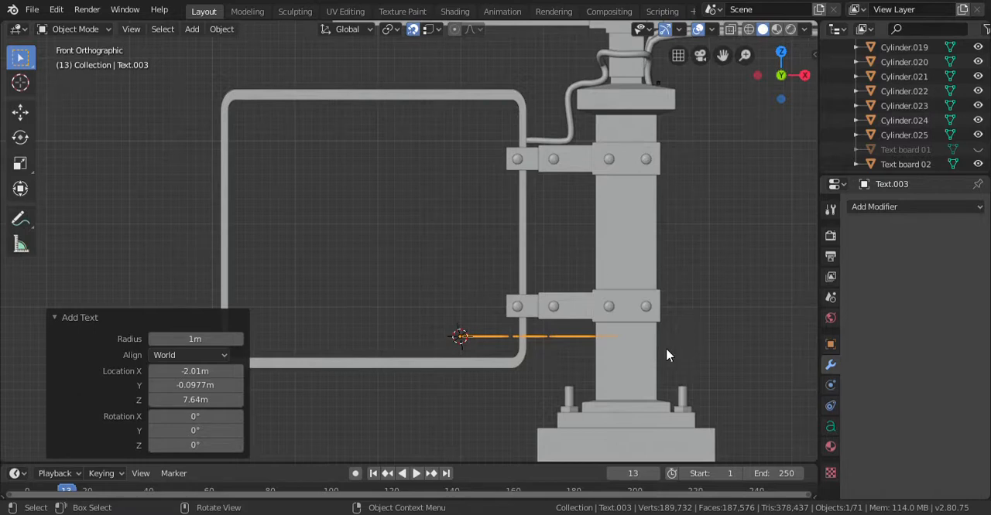
pyautogui.press('r')
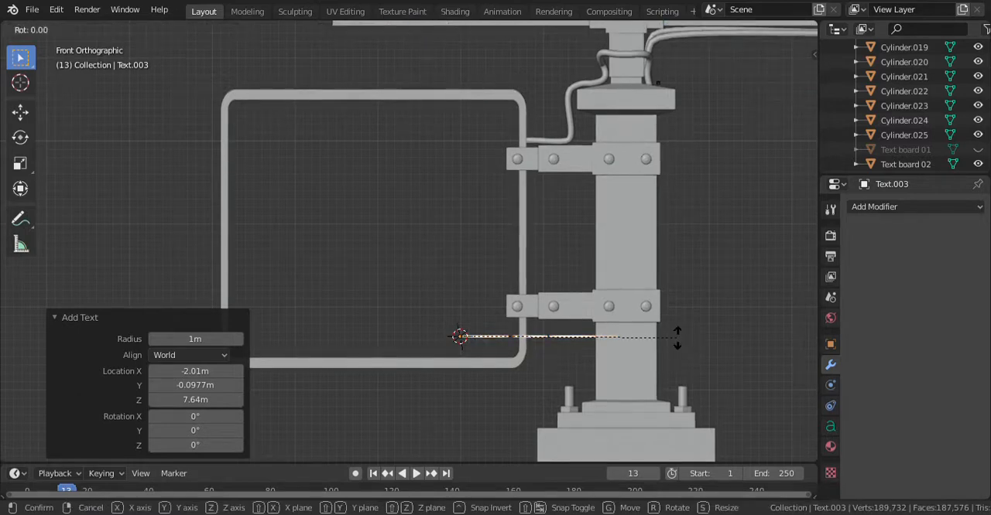
pyautogui.write('x')
pyautogui.write('90')
pyautogui.press('Return')
# Step: Move the text into the empty square side frame, about -1.99 m along X and 1.09 m along Z
pyautogui.press('b')
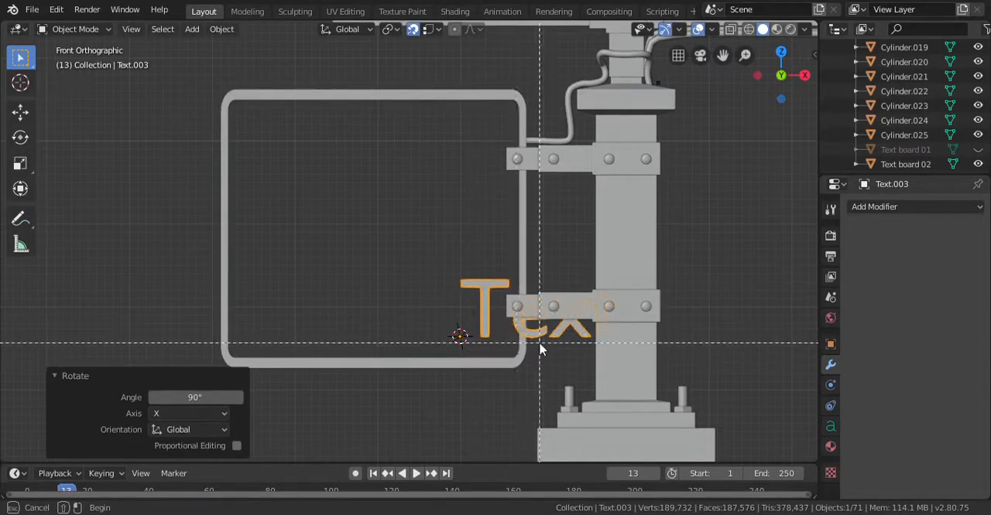
pyautogui.press('Escape')
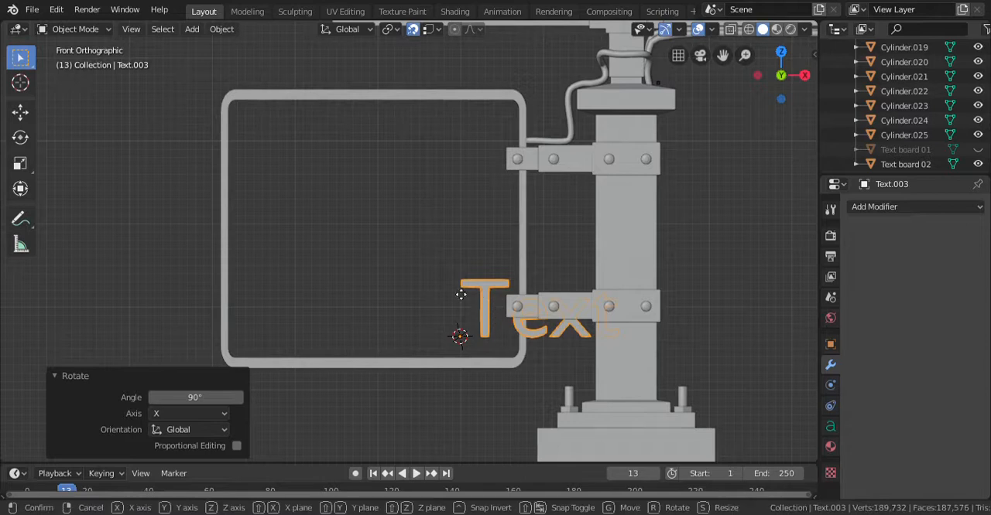
pyautogui.press('g')
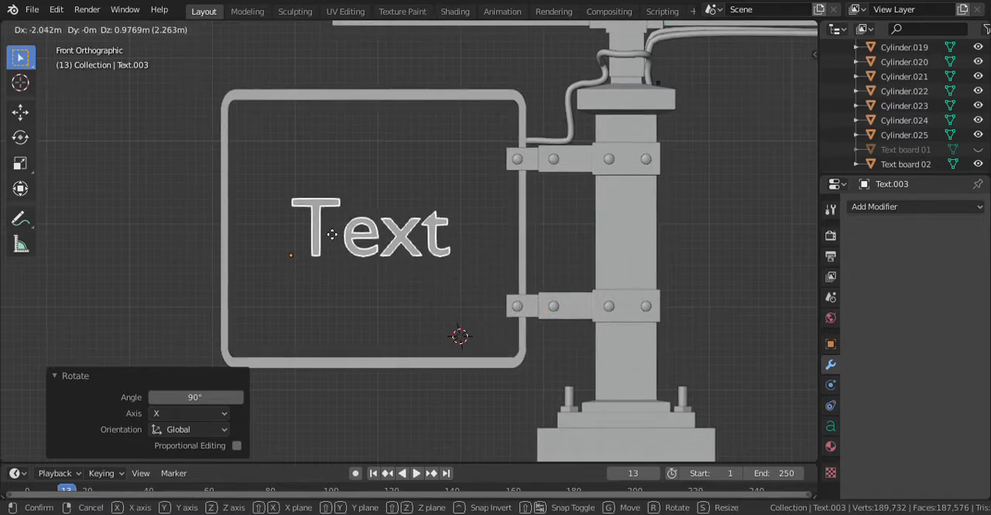
pyautogui.click(326, 226)
pyautogui.moveTo(326, 226); pyautogui.dragTo(400, 294, button='middle')
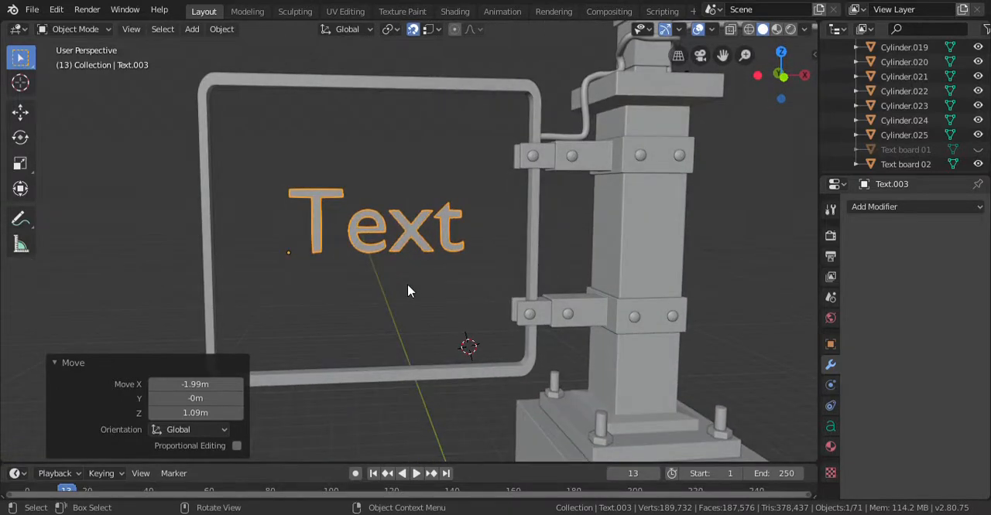
pyautogui.click(448, 200)
pyautogui.press('KP_1')
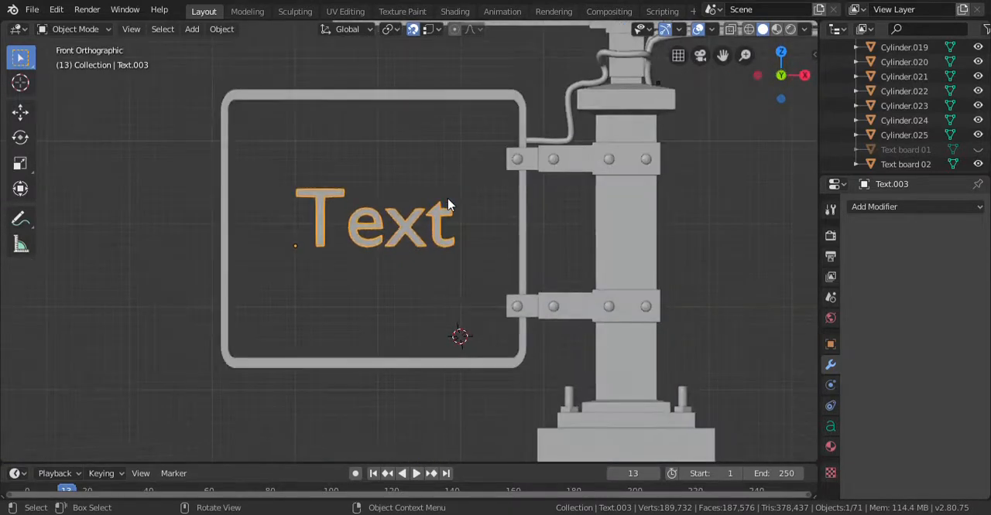
# Step: Move the new text object into the Texts collection
pyautogui.scroll(-6, 482, 274)
pyautogui.scroll(-2, 502, 291)
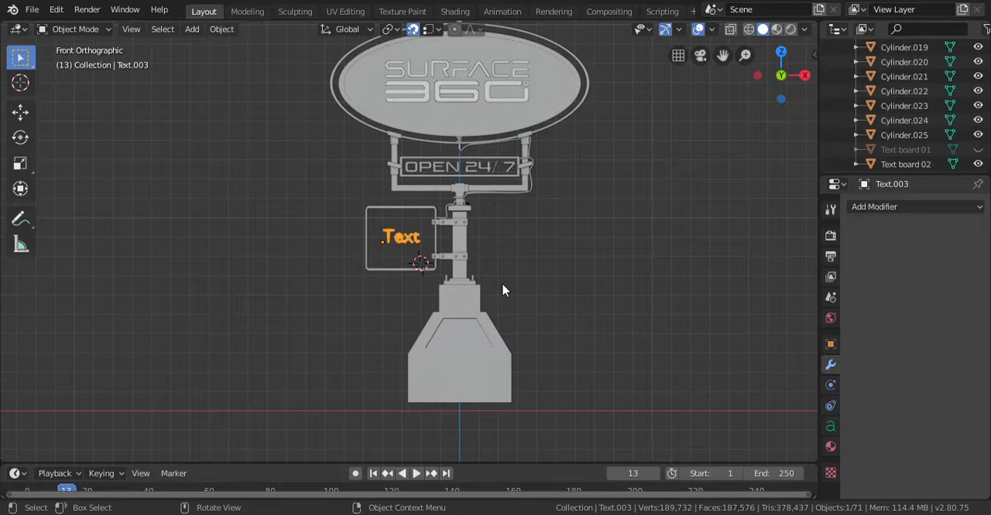
pyautogui.scroll(7, 362, 247)
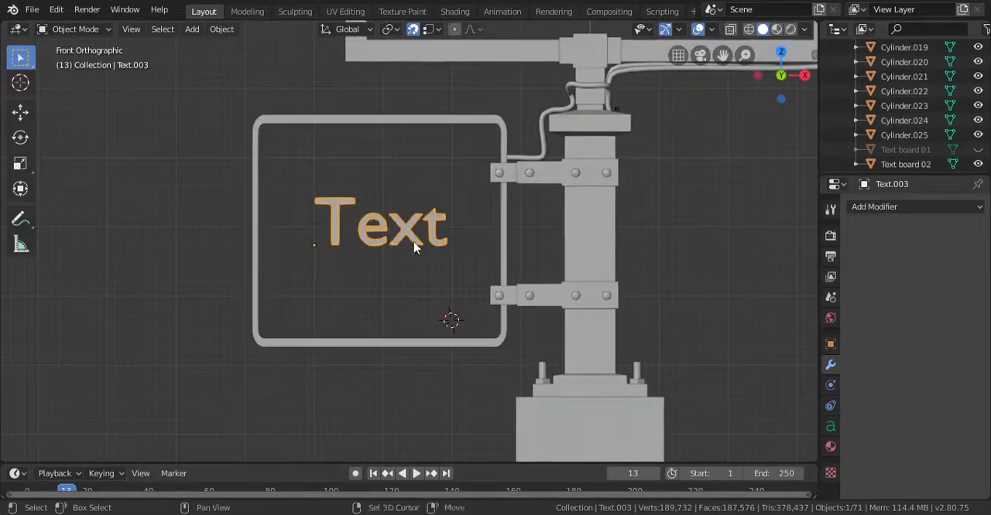
pyautogui.scroll(1, 438, 238)
pyautogui.keyDown('shift'); pyautogui.moveTo(426, 233); pyautogui.dragTo(397, 258, button='middle'); pyautogui.keyUp('shift')
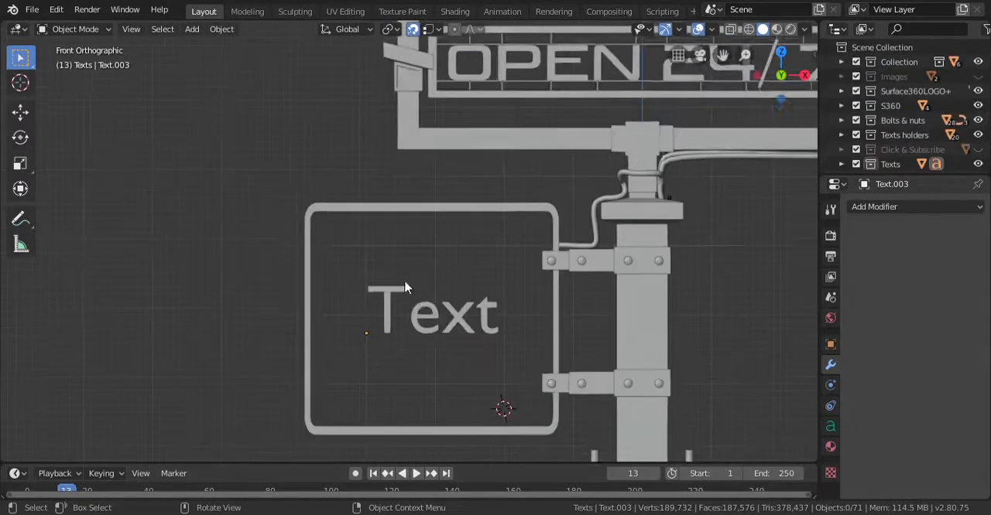
pyautogui.scroll(-1, 400, 284)
pyautogui.scroll(2, 395, 288)
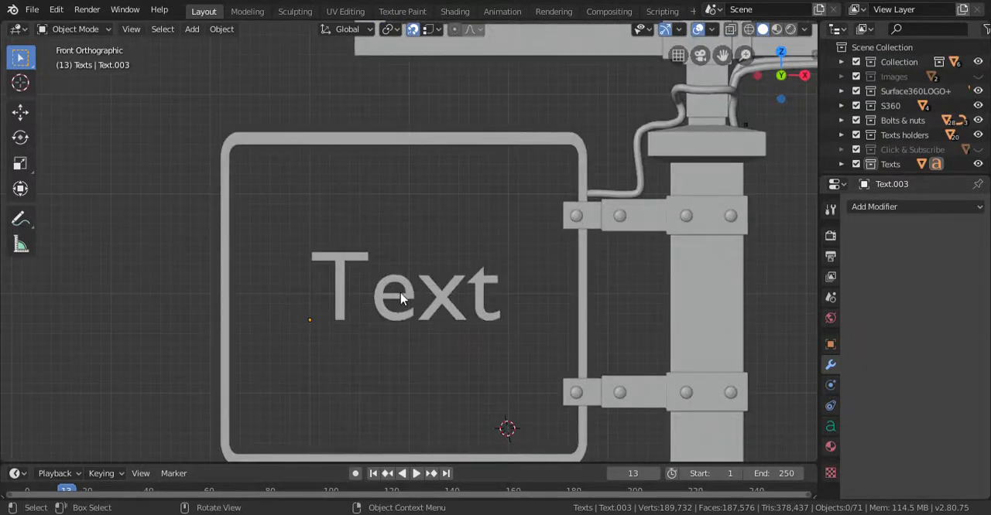
# Step: Replace the placeholder wording of the text in the side frame with "UNLI"
pyautogui.click(405, 301)
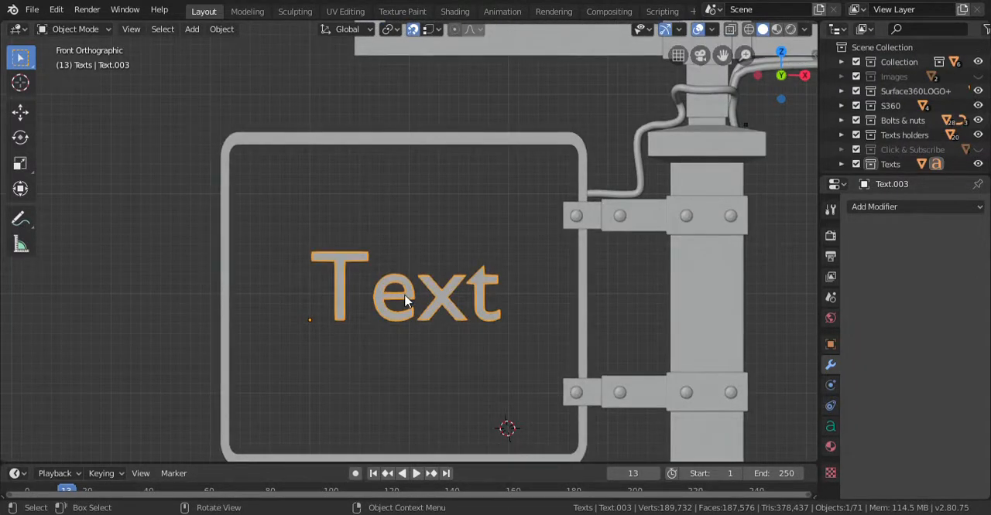
pyautogui.press('Tab')
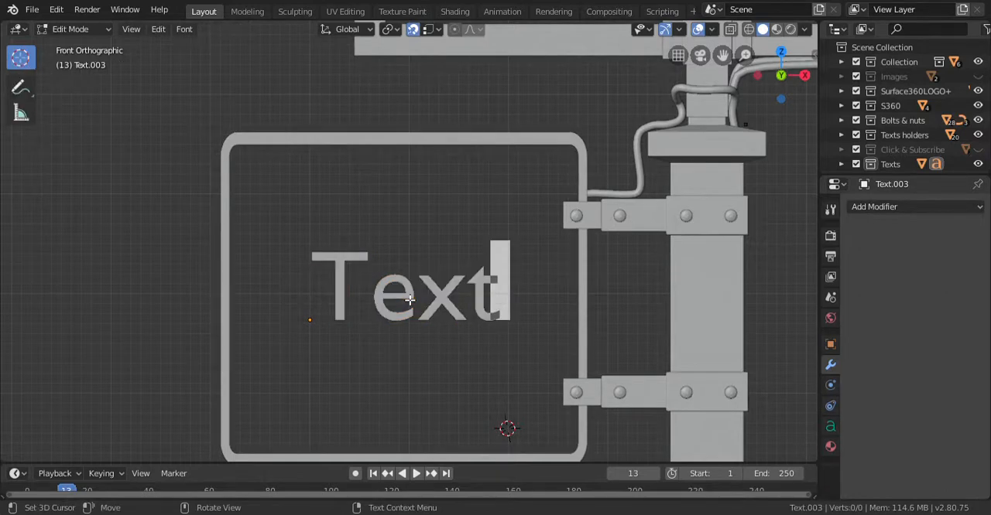
pyautogui.press('BackSpace')
pyautogui.press('BackSpace')
pyautogui.press('BackSpace')
pyautogui.press('BackSpace')
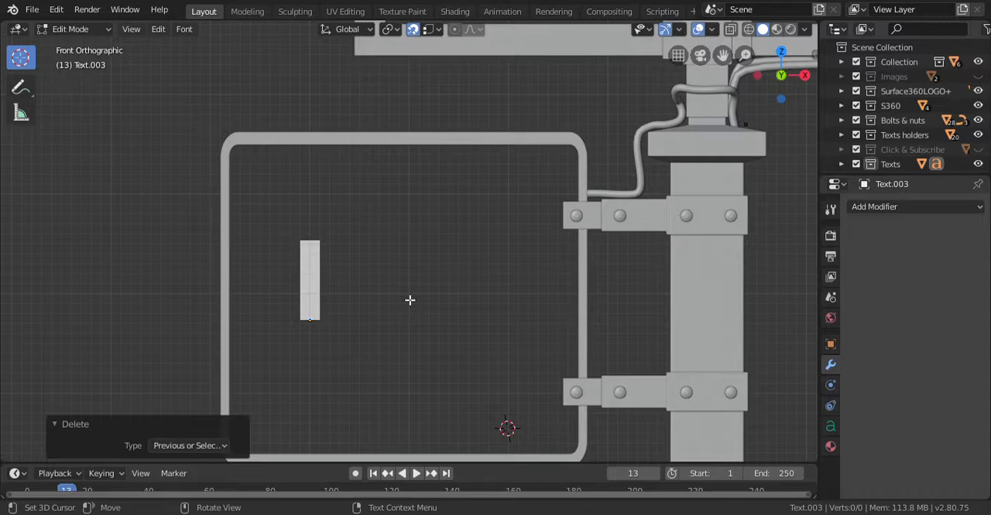
pyautogui.write('u')
pyautogui.press('BackSpace')
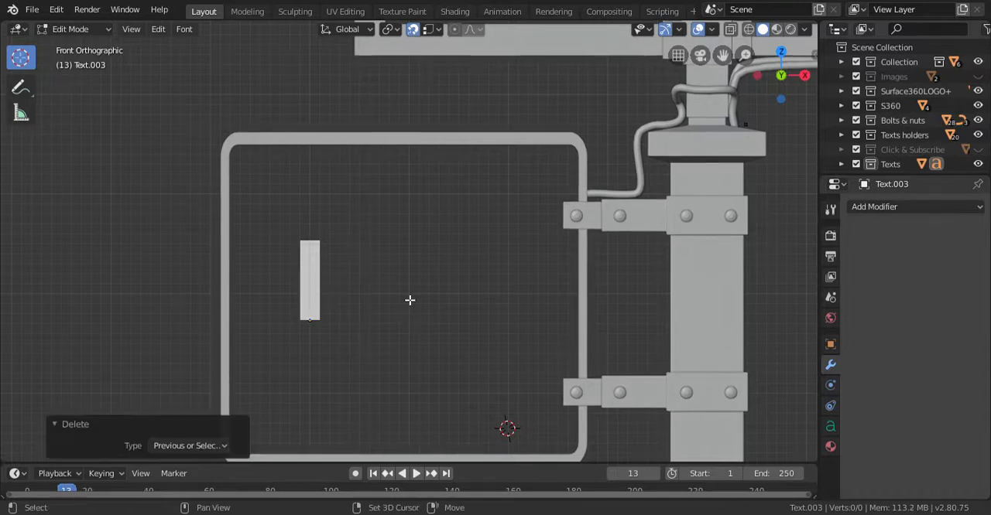
pyautogui.write('UN')
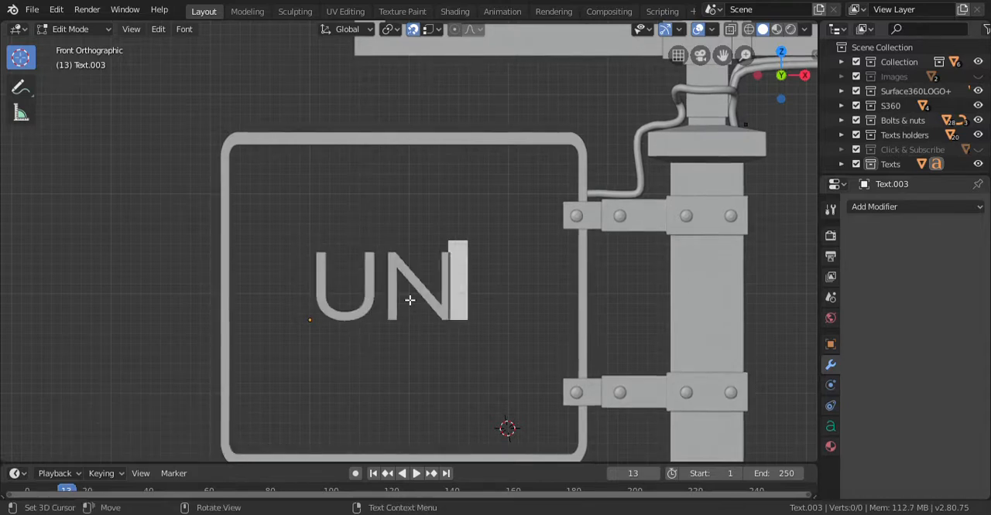
pyautogui.write('LI')
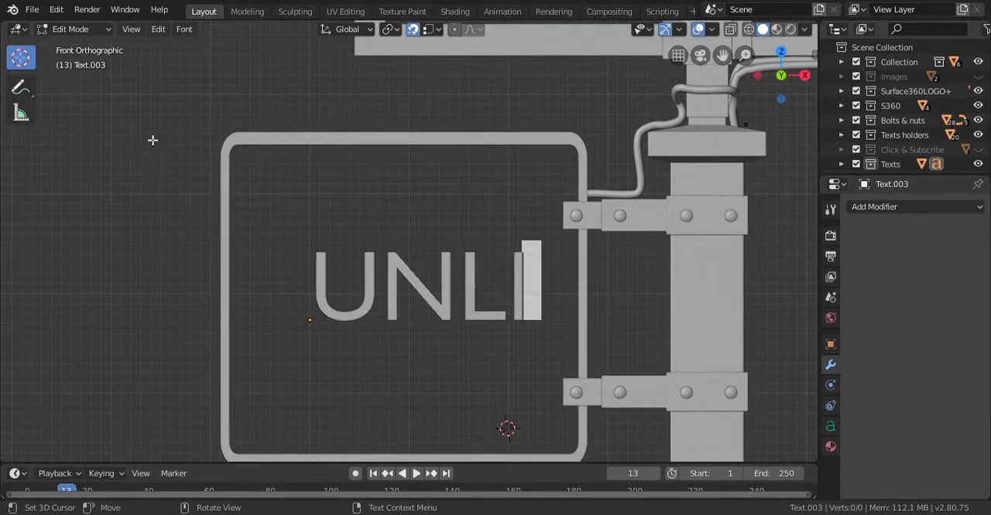
# Step: Move the UNLI text about -0.139 m along X and raise it about 0.726 m along Z within the frame
pyautogui.press('Tab')
pyautogui.press('g')
pyautogui.press('x')
pyautogui.click(483, 340)
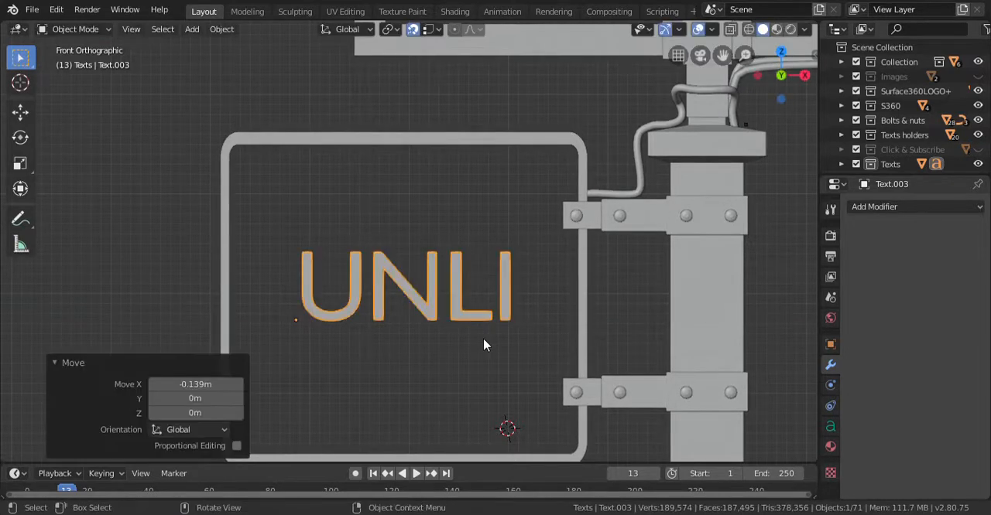
pyautogui.press('g')
pyautogui.press('z')
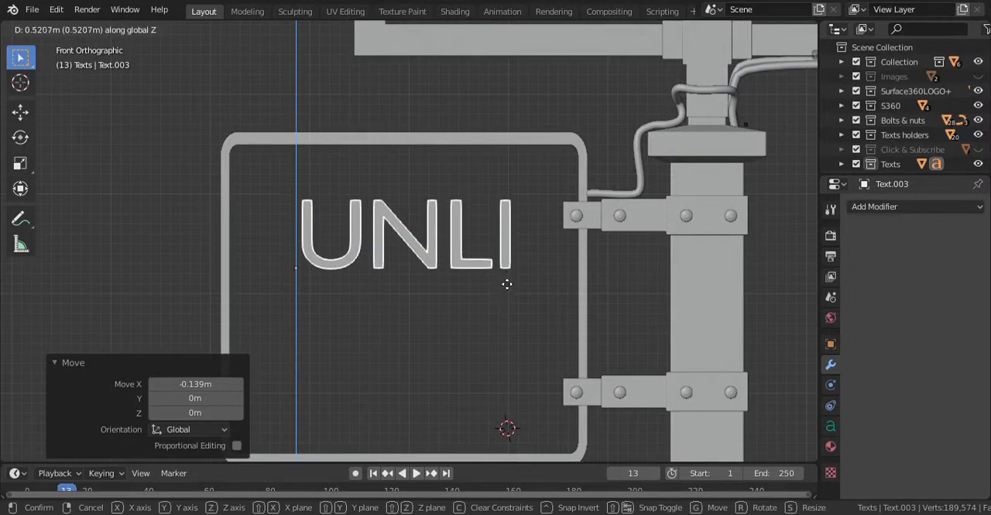
pyautogui.click(503, 309)
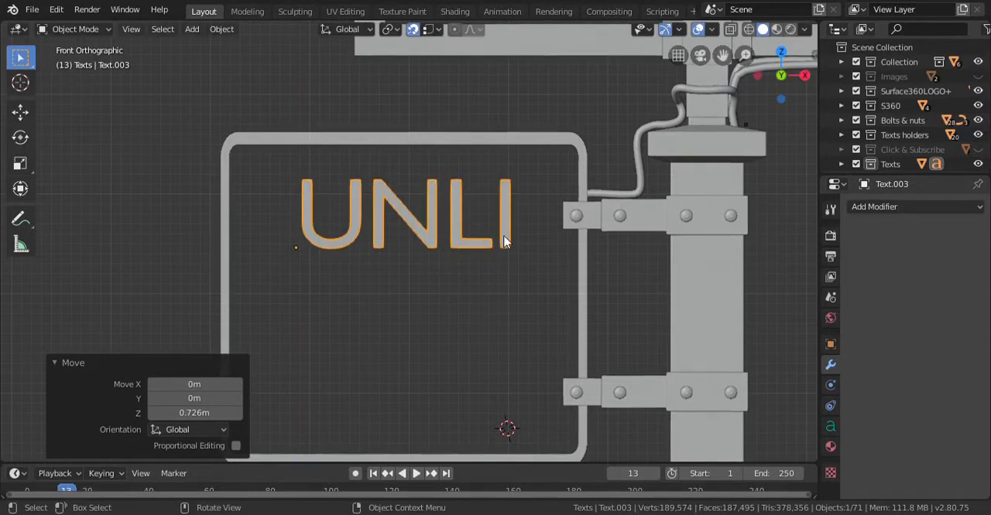
# Step: Duplicate the UNLI text straight down by about 0.84 m and change the copy's wording to "TUTORIAL"
pyautogui.hotkey('shift', 'd')
pyautogui.press('z')
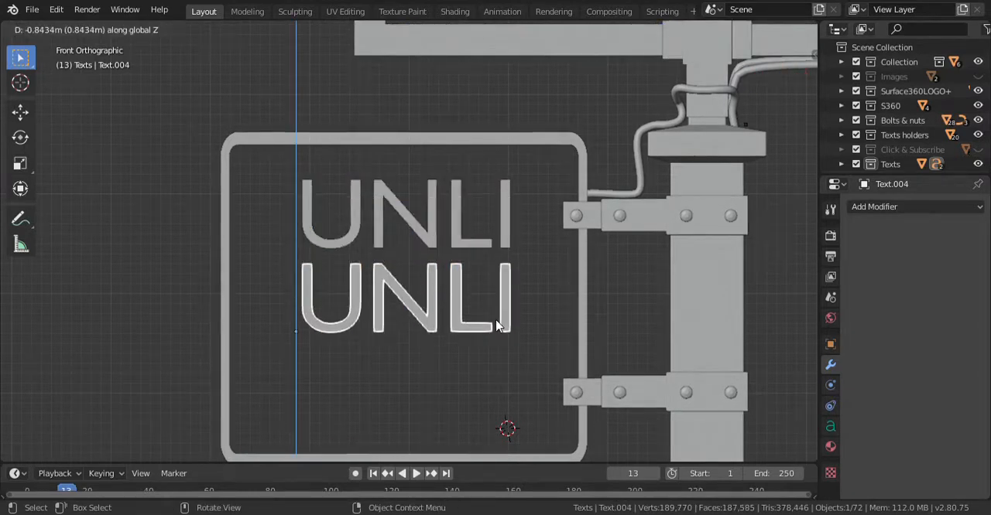
pyautogui.click(502, 325)
pyautogui.press('Tab')
pyautogui.press('BackSpace')
pyautogui.press('BackSpace')
pyautogui.press('BackSpace')
pyautogui.press('BackSpace')
pyautogui.write('TUTORIAL')
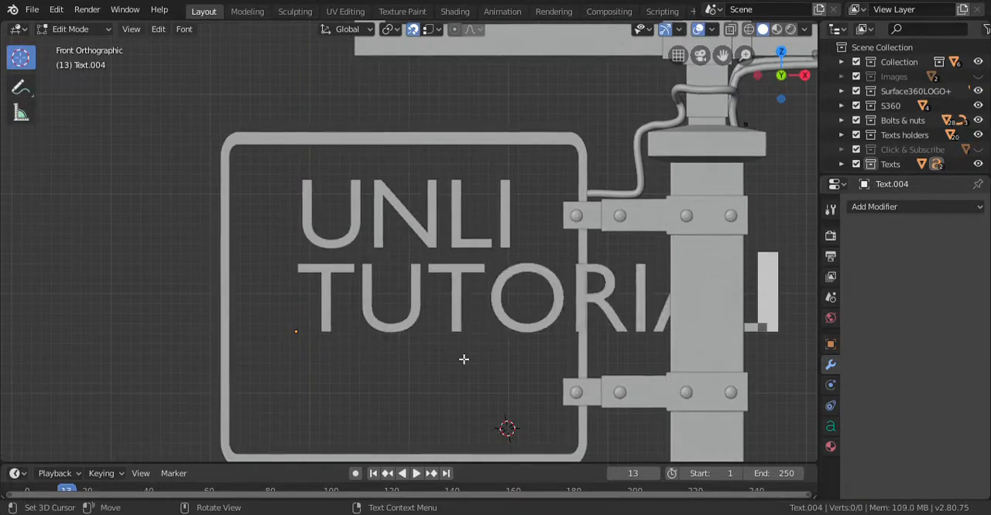
pyautogui.press('Tab')
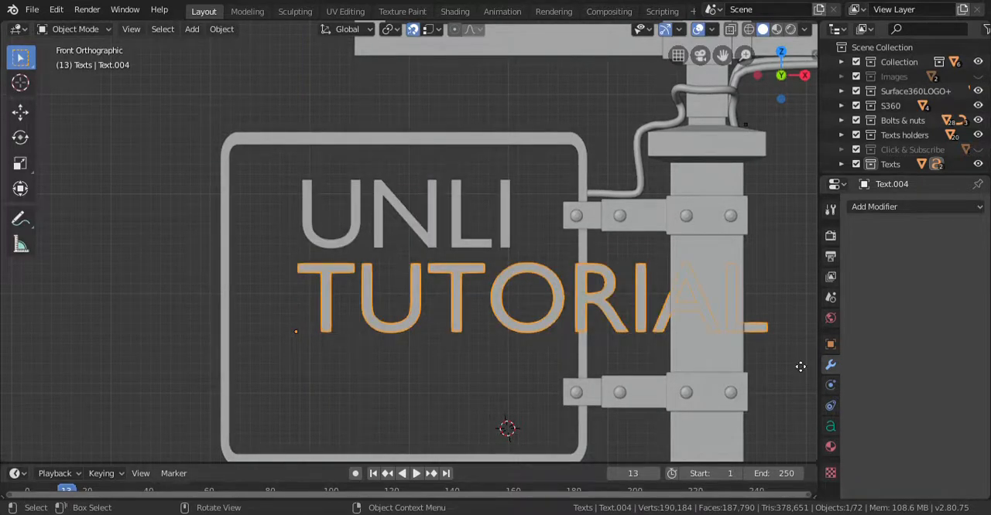
# Step: Shift the TUTORIAL text along X so it is centred beneath UNLI
pyautogui.press('g')
pyautogui.press('x')
pyautogui.click(685, 364)
# Step: Scale the UNLI and TUTORIAL texts down together until both lines fit the width of the side frame
pyautogui.moveTo(529, 175); pyautogui.dragTo(457, 335)
pyautogui.press('s')
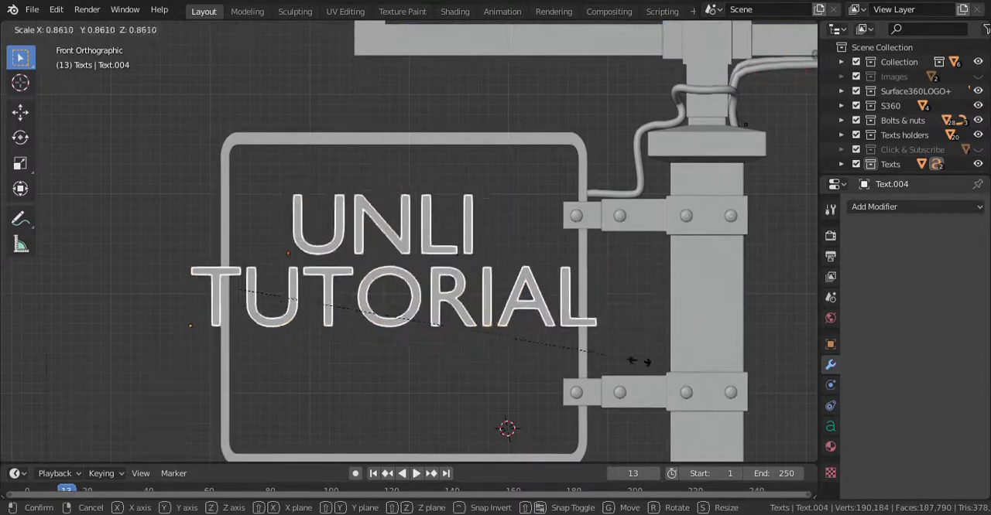
pyautogui.click(586, 348)
pyautogui.press('g')
pyautogui.press('x')
pyautogui.click(619, 360)
pyautogui.press('s')
pyautogui.click(464, 356)
# Step: Centre both text lines in the frame by moving them about 0.293 m along X, and raise them towards its upper edge
pyautogui.press('g')
pyautogui.press('x')
pyautogui.click(453, 348)
pyautogui.press('g')
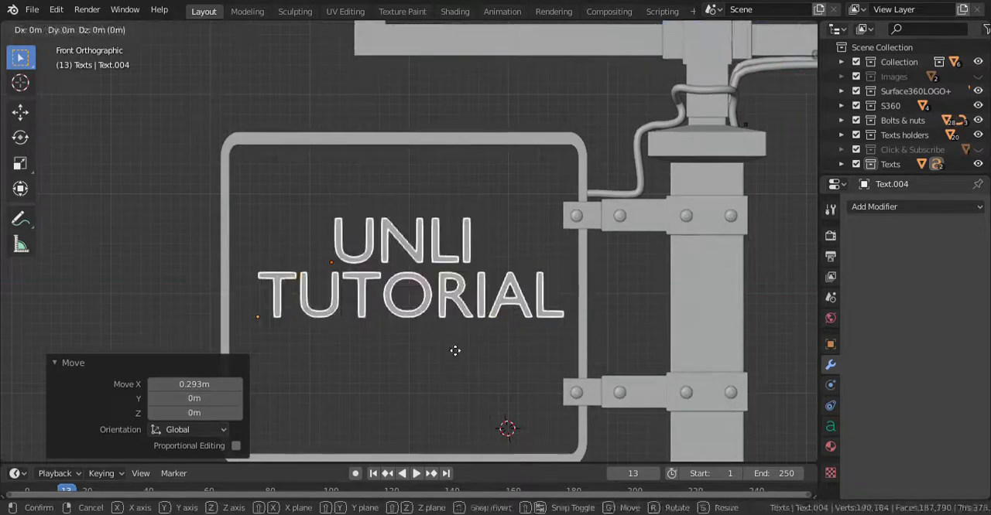
pyautogui.press('z')
pyautogui.click(452, 307)
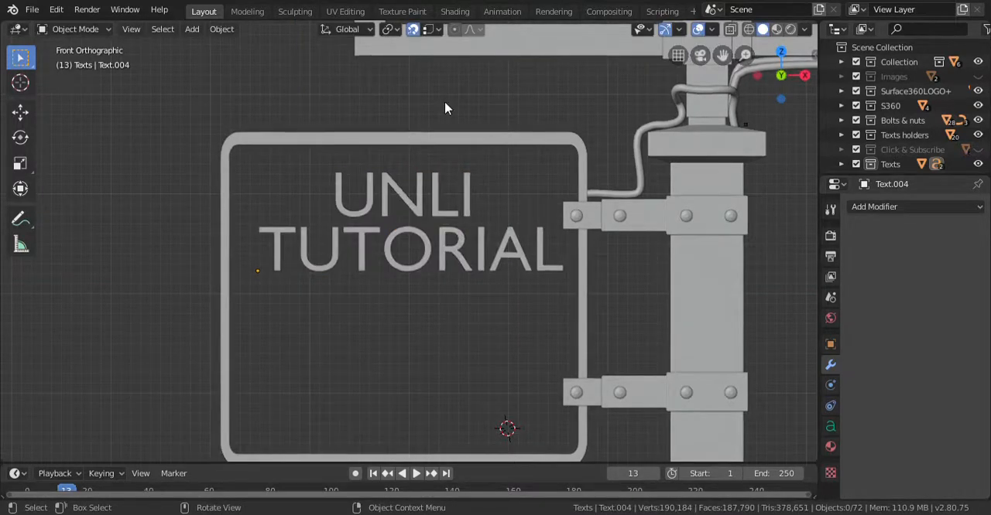
# Step: Duplicate the TUTORIAL text straight down and change the copy's wording to "AVAILABLE"
pyautogui.click(480, 259)
pyautogui.hotkey('shift', 'd')
pyautogui.press('z')
pyautogui.click(424, 334)
pyautogui.press('a')
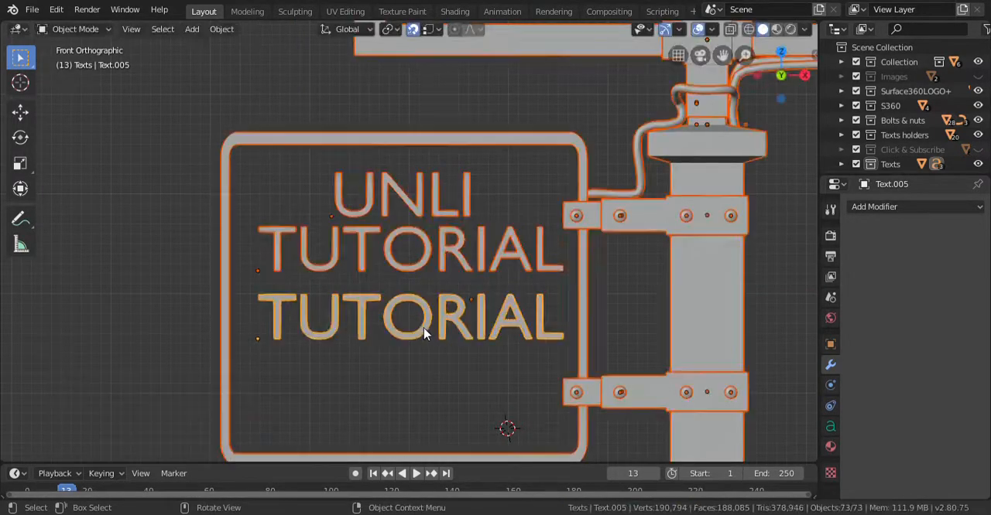
pyautogui.click(414, 309)
pyautogui.press('Tab')
pyautogui.hotkey('ctrl', 'BackSpace')
pyautogui.write('AVAILABLE')
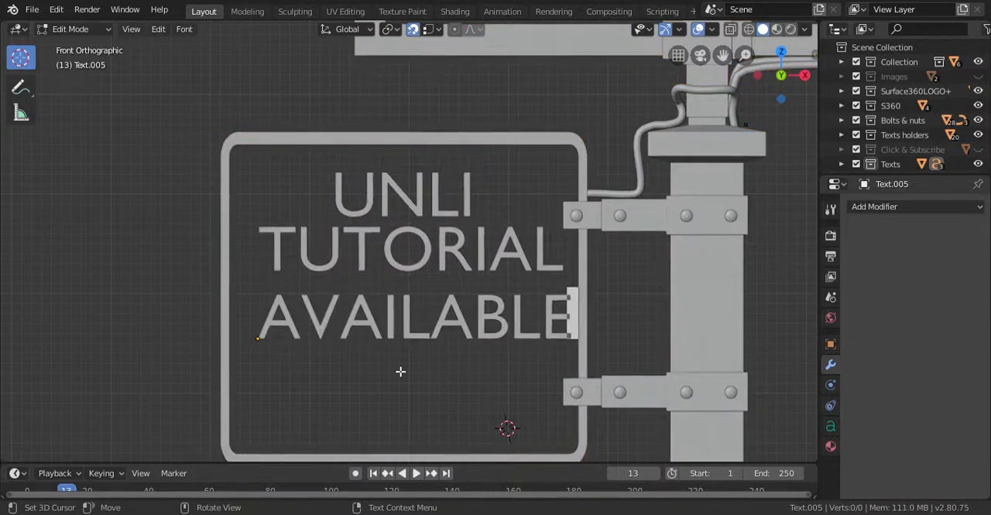
pyautogui.press('Tab')
pyautogui.click(485, 330)
pyautogui.press('Delete')
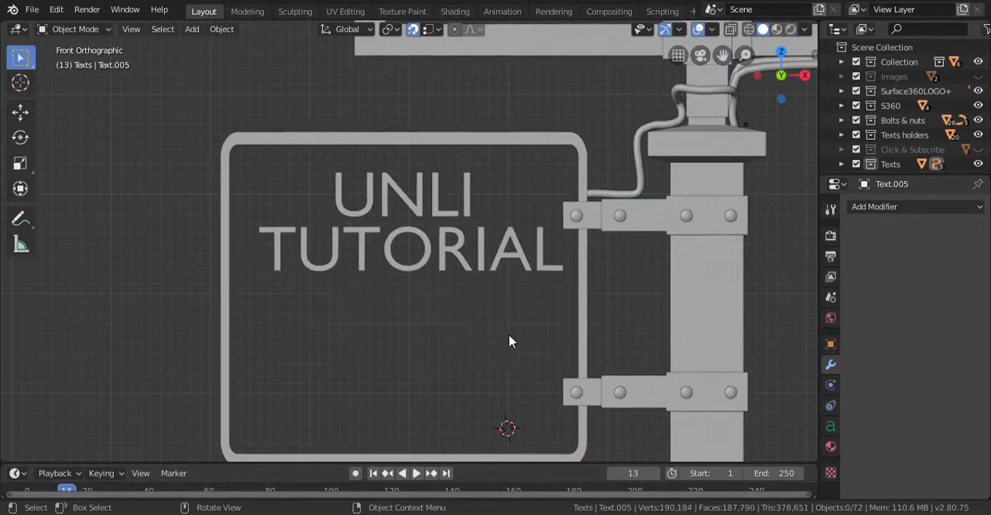
pyautogui.hotkey('ctrl', 'z')
# Step: Move the AVAILABLE text along X to centre it in the frame and along Z to sit closer beneath TUTORIAL
pyautogui.press('g')
pyautogui.press('x')
pyautogui.click(510, 390)
pyautogui.press('g')
pyautogui.press('z')
pyautogui.click(524, 376)
# Step: Duplicate the AVAILABLE text about 0.609 m straight down and change the copy's wording to "HERE !"
pyautogui.hotkey('shift', 'd')
pyautogui.press('z')
pyautogui.click(480, 370)
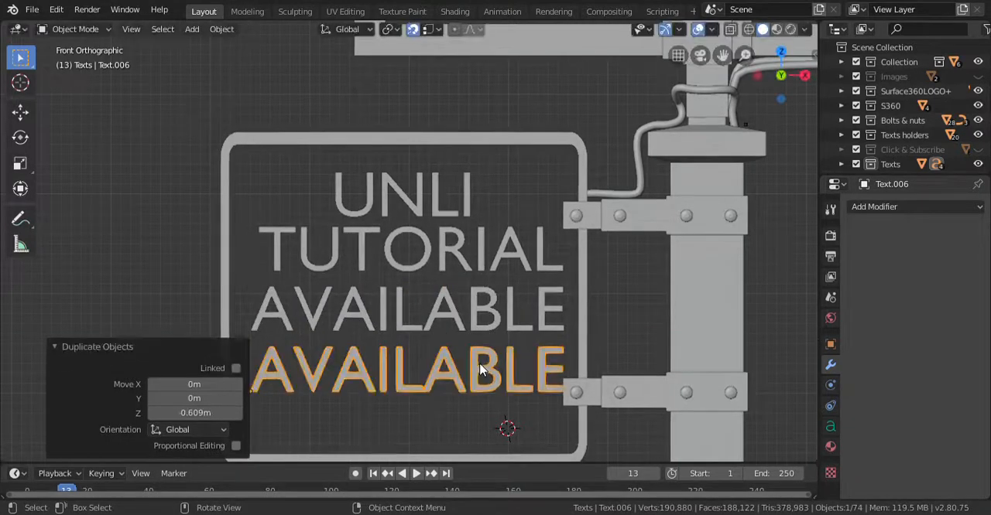
pyautogui.press('Tab')
pyautogui.press('BackSpace')
pyautogui.press('BackSpace')
pyautogui.press('BackSpace')
pyautogui.press('BackSpace')
pyautogui.press('BackSpace')
pyautogui.press('BackSpace')
pyautogui.press('BackSpace')
pyautogui.press('BackSpace')
pyautogui.press('BackSpace')
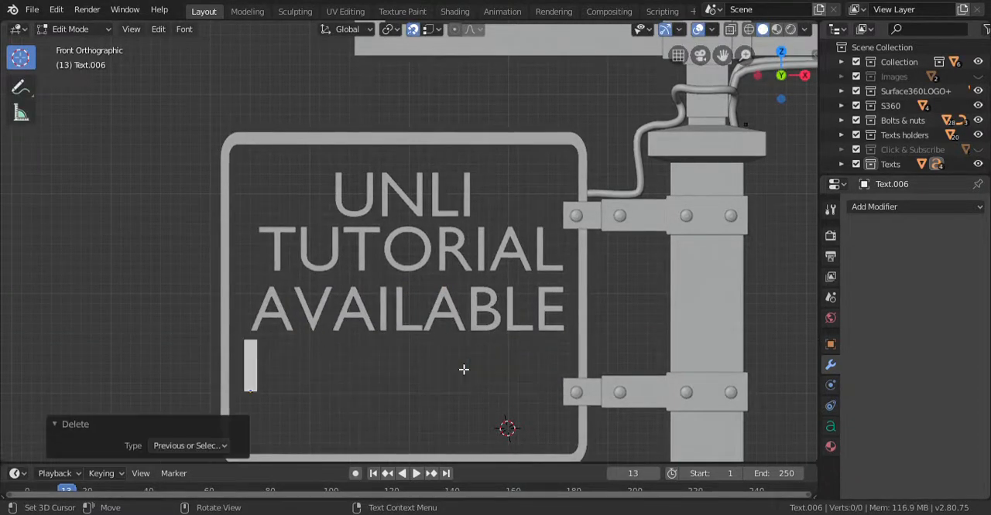
pyautogui.write('HERE !')
pyautogui.press('Tab')
# Step: Move the "HERE !" text along X to centre it beneath AVAILABLE
pyautogui.click(378, 381)
pyautogui.click(378, 381)
pyautogui.press('g')
pyautogui.press('x')
pyautogui.click(455, 381)
# Step: Move all four text lines together slightly down along Z to centre them vertically in the side frame, and save the file
pyautogui.click(503, 170)
pyautogui.moveTo(502, 170); pyautogui.dragTo(334, 400)
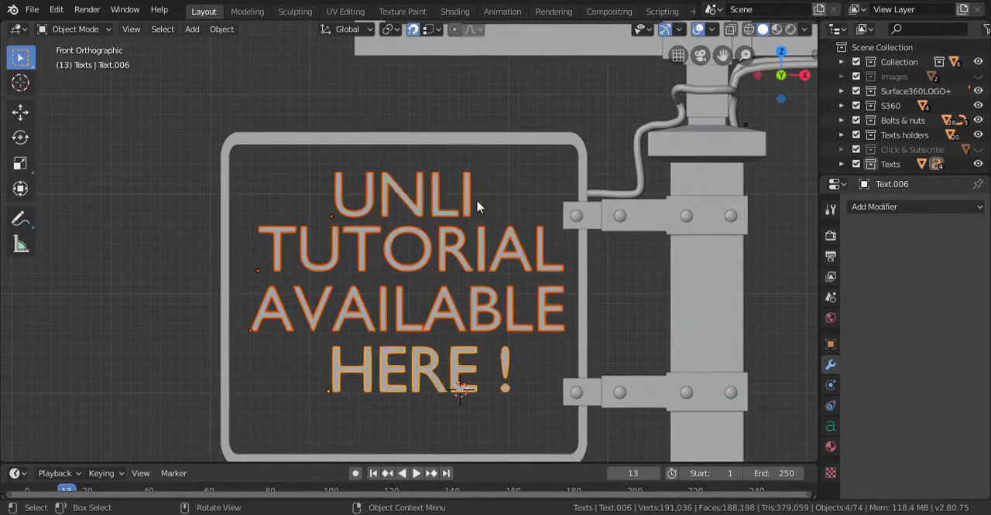
pyautogui.click(501, 198)
pyautogui.hotkey('ctrl', 'z')
pyautogui.hotkey('ctrl', 's')
pyautogui.press('g')
pyautogui.press('z')
pyautogui.click(543, 363)
pyautogui.click(566, 274)
pyautogui.scroll(-5, 518, 316)
pyautogui.moveTo(518, 317); pyautogui.dragTo(432, 277, button='middle')
pyautogui.scroll(8, 395, 286)
pyautogui.hotkey('ctrl', 's')
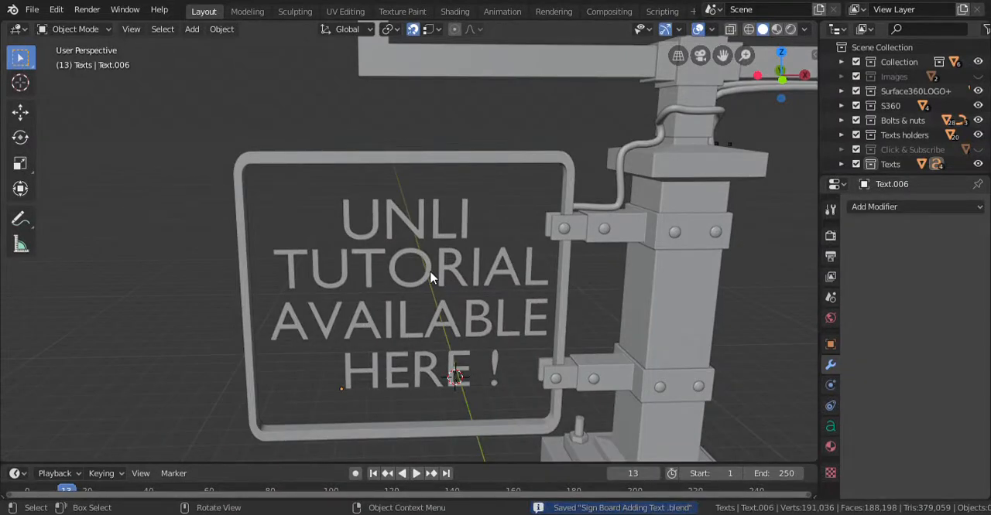
# Step: Convert the UNLI text object to a mesh
pyautogui.moveTo(432, 265); pyautogui.dragTo(489, 281, button='middle')
pyautogui.scroll(2, 452, 254)
pyautogui.scroll(-1, 862, 149)
pyautogui.click(393, 198)
pyautogui.click(222, 29)
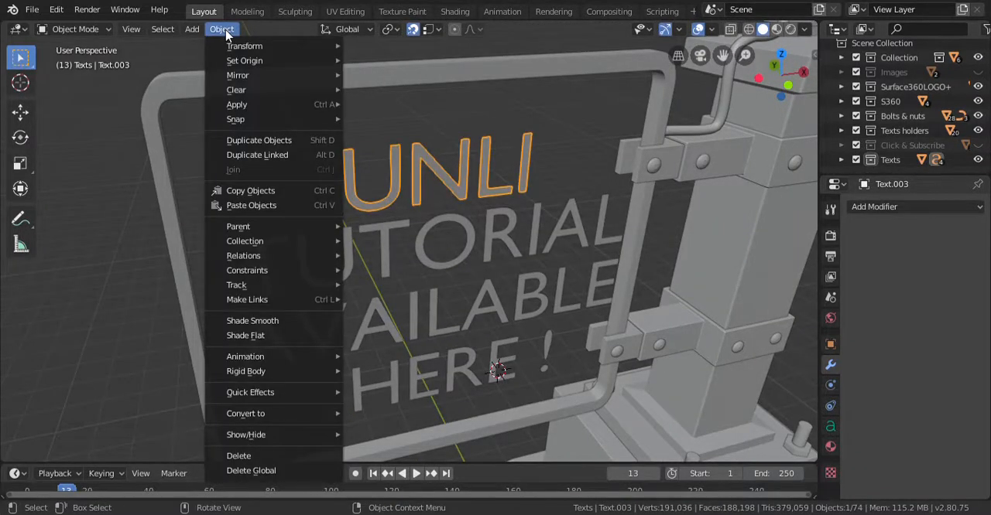
pyautogui.moveTo(248, 413)
pyautogui.click(410, 430)
# Step: Extrude all faces of the UNLI mesh about 0.09 m along the normals to thicken the letters
pyautogui.moveTo(427, 261); pyautogui.dragTo(491, 219, button='middle')
pyautogui.press('Tab')
pyautogui.press('a')
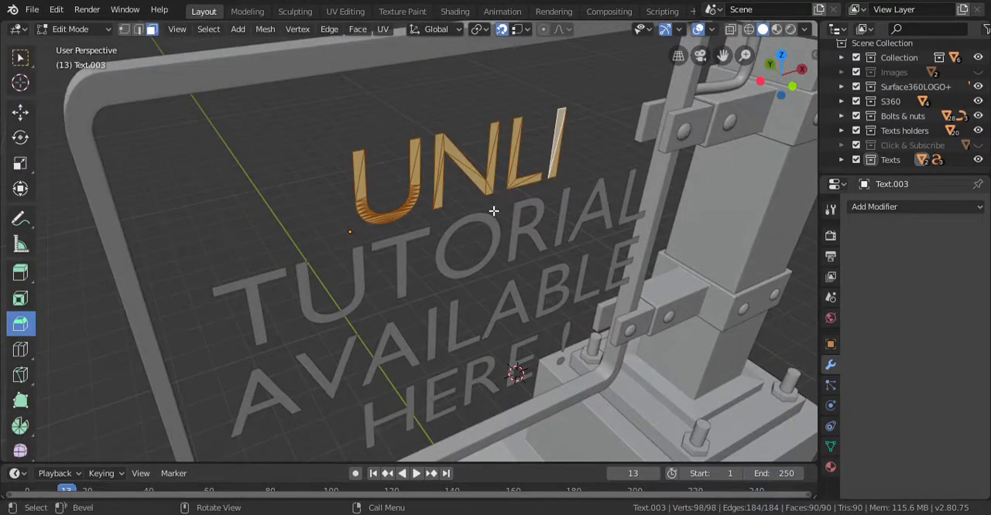
pyautogui.moveTo(501, 212); pyautogui.dragTo(506, 215)
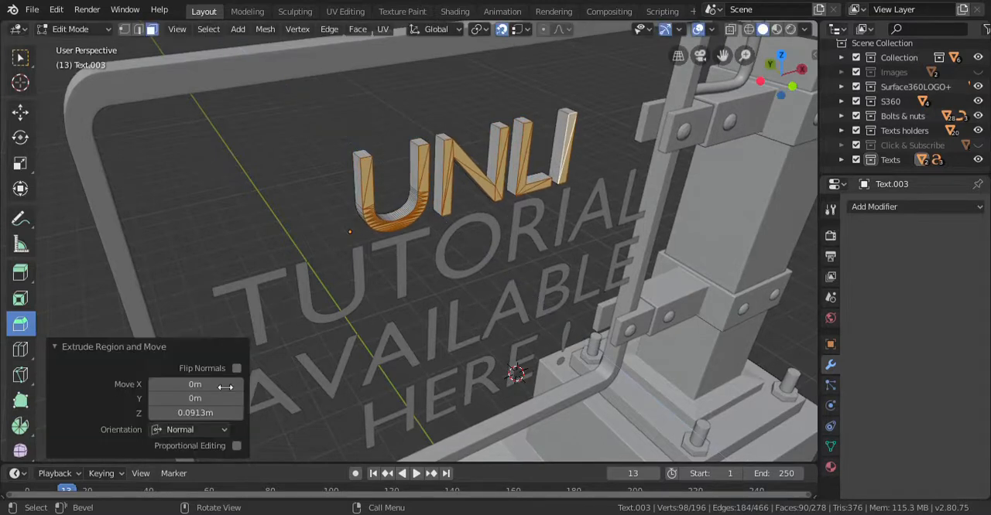
pyautogui.click(194, 412)
pyautogui.write('.0')
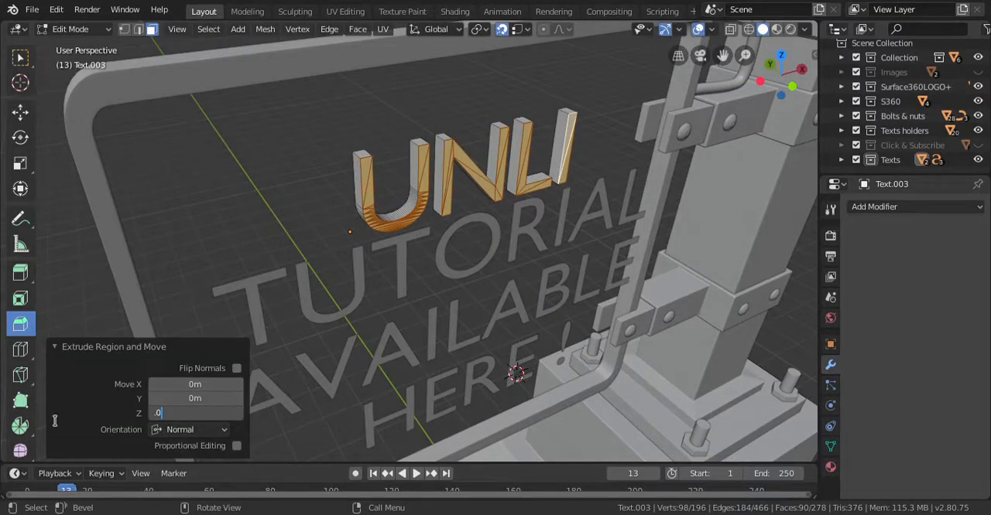
pyautogui.press('Return')
pyautogui.click(270, 214)
pyautogui.press('Tab')
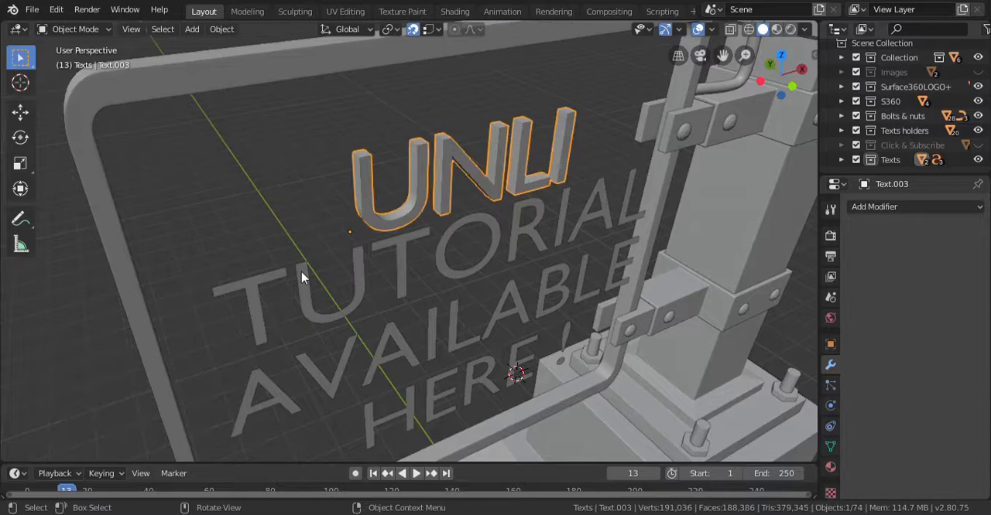
# Step: Convert the TUTORIAL text object to a mesh
pyautogui.click(301, 272)
pyautogui.click(222, 28)
pyautogui.moveTo(261, 414)
pyautogui.click(374, 428)
# Step: Try to convert the AVAILABLE and "HERE !" texts to meshes together, and undo the attempt
pyautogui.moveTo(409, 436); pyautogui.dragTo(364, 347)
pyautogui.click(221, 29)
pyautogui.click(375, 428)
pyautogui.click(221, 29)
pyautogui.moveTo(310, 300)
pyautogui.click(406, 314)
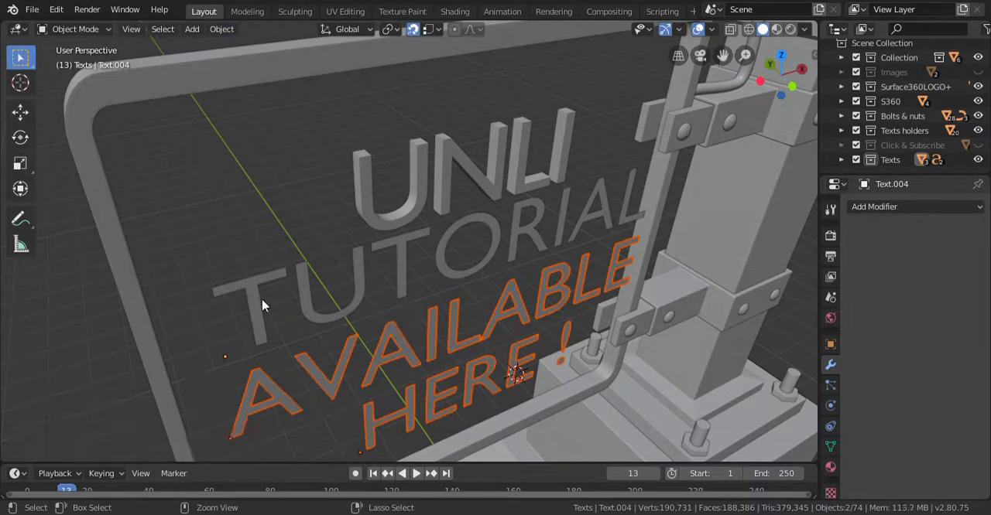
pyautogui.hotkey('ctrl', 'z')
pyautogui.hotkey('ctrl', 'z')
# Step: Convert the AVAILABLE text and the "HERE !" text to meshes, one at a time
pyautogui.moveTo(403, 350); pyautogui.dragTo(395, 350, button='middle')
pyautogui.click(397, 350)
pyautogui.click(221, 29)
pyautogui.moveTo(319, 415)
pyautogui.click(392, 431)
pyautogui.click(445, 401)
pyautogui.click(221, 29)
pyautogui.moveTo(284, 409)
pyautogui.click(403, 429)
# Step: Extrude all faces of the TUTORIAL mesh about 0.084 m along the normals
pyautogui.click(398, 286)
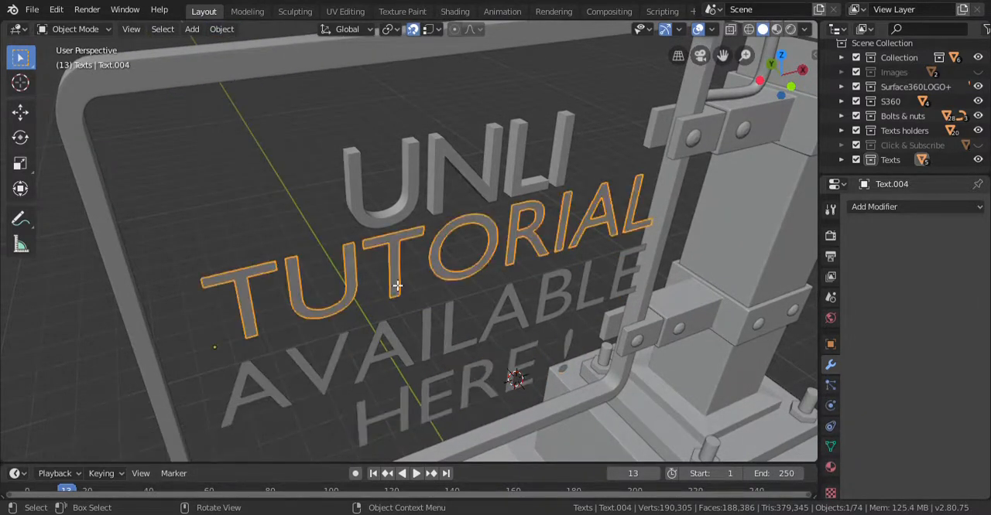
pyautogui.press('Tab')
pyautogui.press('a')
pyautogui.press('e')
pyautogui.click(429, 308)
pyautogui.click(228, 419)
pyautogui.moveTo(229, 420); pyautogui.dragTo(211, 436)
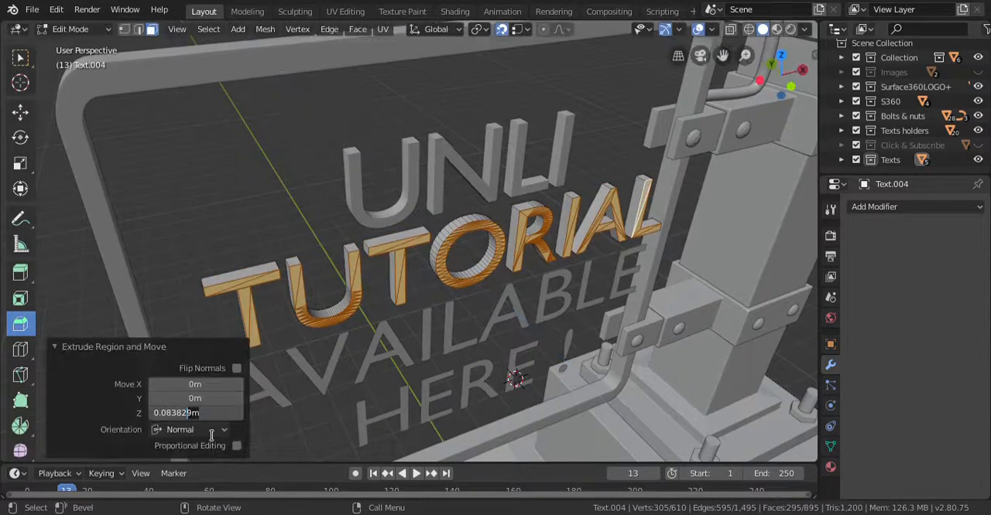
pyautogui.press('Return')
pyautogui.press('Tab')
# Step: Extrude all faces of the AVAILABLE mesh forward to about the same thickness as the lines above
pyautogui.click(343, 352)
pyautogui.press('Tab')
pyautogui.press('a')
pyautogui.press('e')
pyautogui.click(361, 373)
pyautogui.press('Tab')
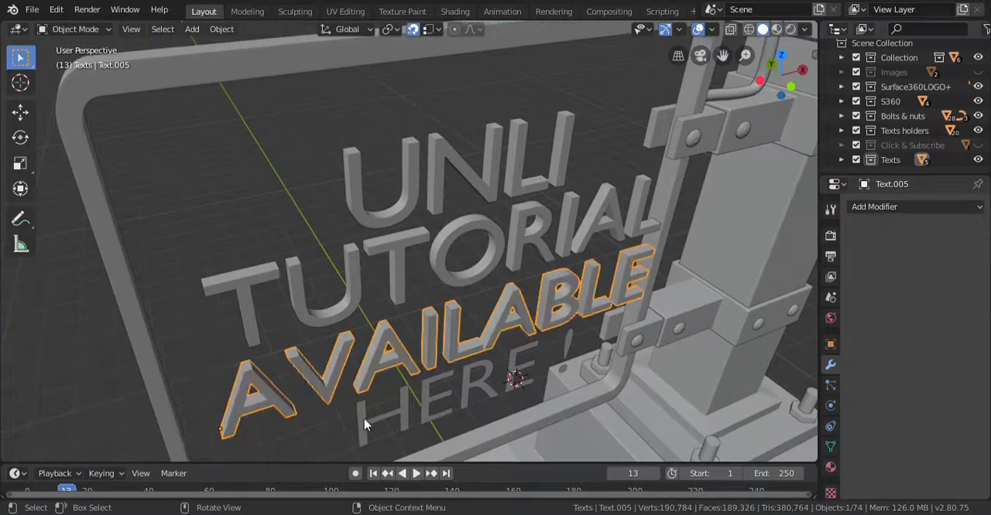
# Step: Extrude all faces of the "HERE !" mesh forward to about the same thickness as the other lines, and deselect it
pyautogui.click(366, 422)
pyautogui.keyDown('shift'); pyautogui.moveTo(409, 421); pyautogui.dragTo(407, 370, button='middle'); pyautogui.keyUp('shift')
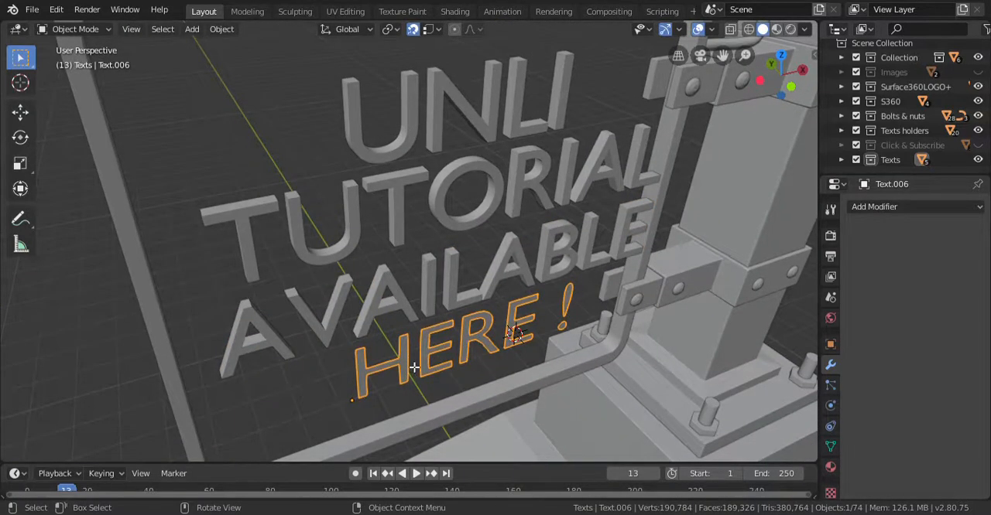
pyautogui.press('Tab')
pyautogui.press('a')
pyautogui.press('e')
pyautogui.click(413, 370)
pyautogui.press('Tab')
pyautogui.click(312, 370)
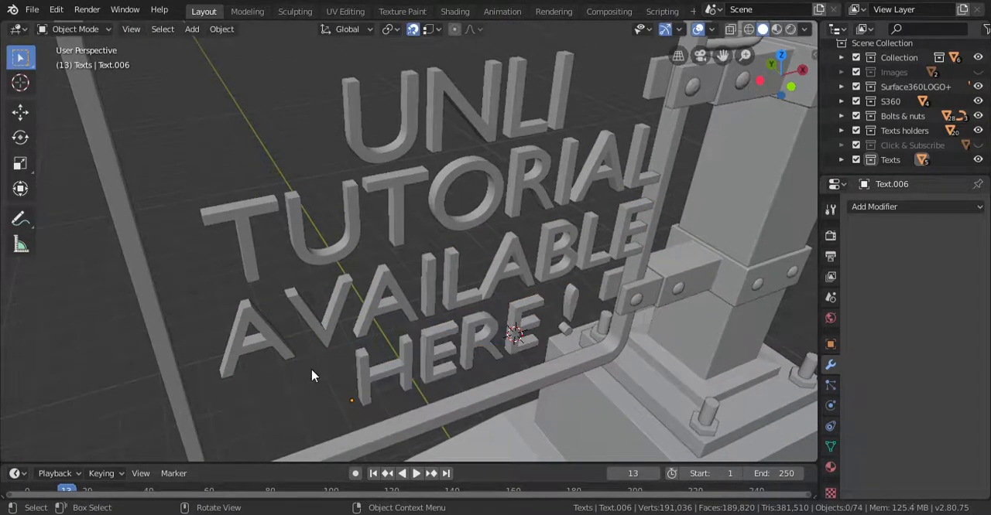
# Step: Check the extruded lettering from the front and at an angle, and save the file
pyautogui.press('KP_1')
pyautogui.hotkey('ctrl', 's')
pyautogui.scroll(3, 379, 374)
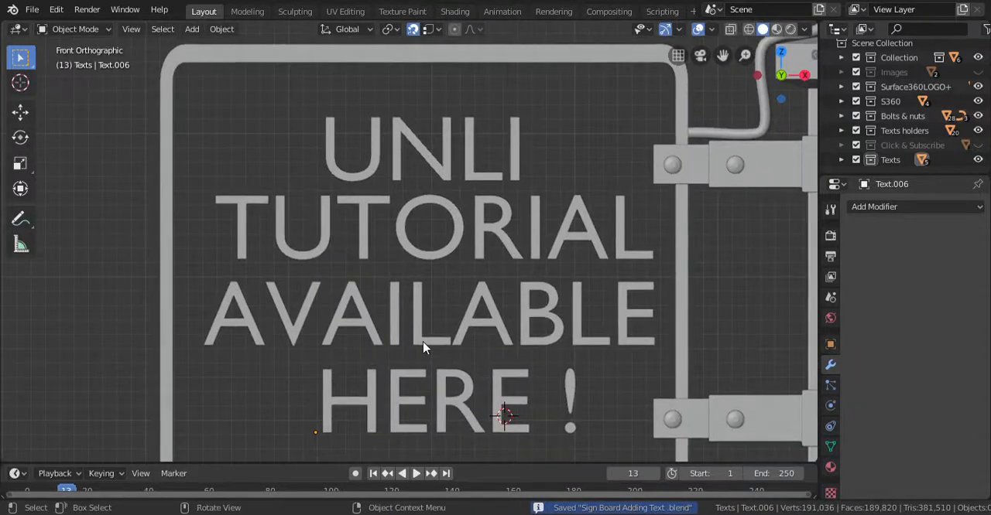
pyautogui.scroll(-3, 423, 342)
pyautogui.moveTo(422, 341); pyautogui.dragTo(420, 310, button='middle')
pyautogui.scroll(3, 419, 309)
pyautogui.hotkey('ctrl', 's')
# Step: Move all four extruded text lines about 0.135 m along Y to centre them within the side frame's thickness
pyautogui.click(364, 376)
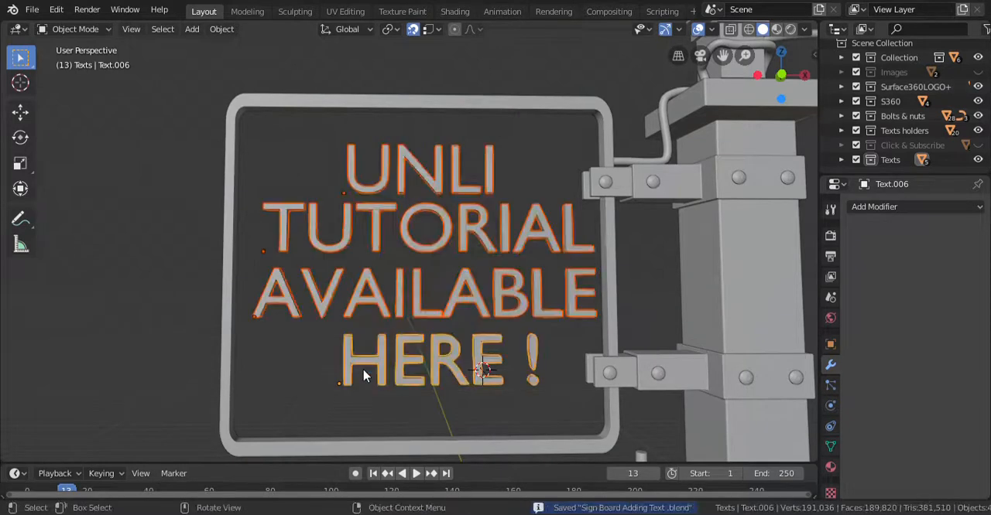
pyautogui.press('KP_1')
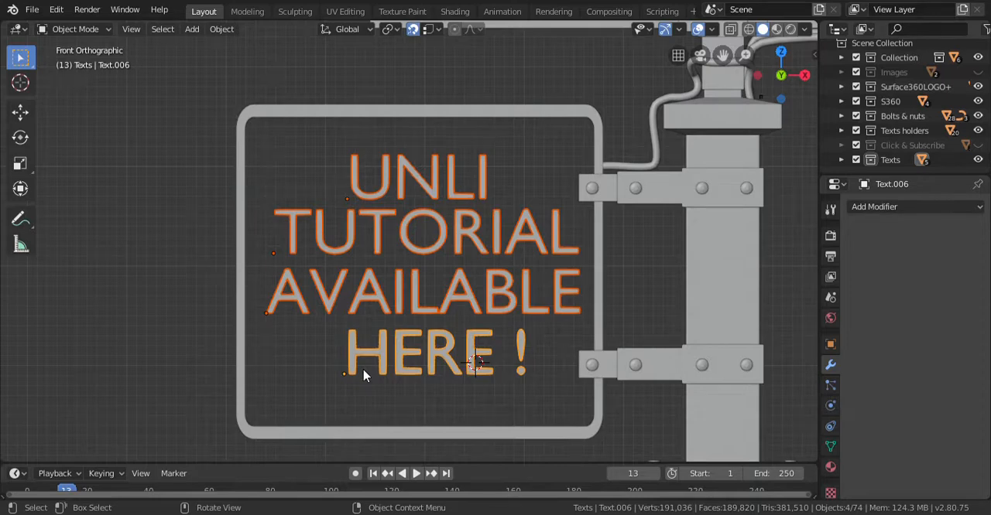
pyautogui.press('KP_3')
pyautogui.press('ctrl+KP_3')
pyautogui.scroll(3, 365, 376)
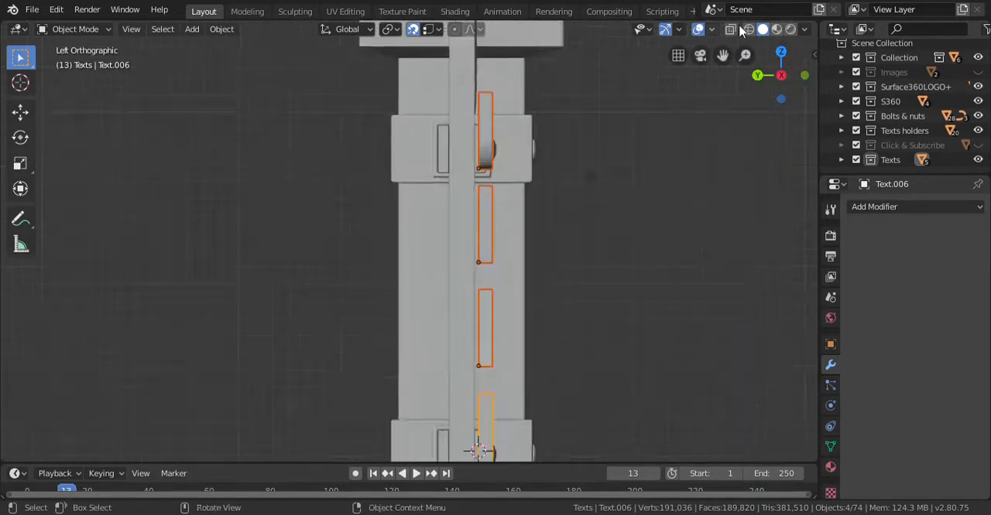
pyautogui.scroll(4, 461, 203)
pyautogui.keyDown('shift'); pyautogui.moveTo(556, 315); pyautogui.dragTo(453, 424, button='middle'); pyautogui.keyUp('shift')
pyautogui.scroll(-1, 542, 370)
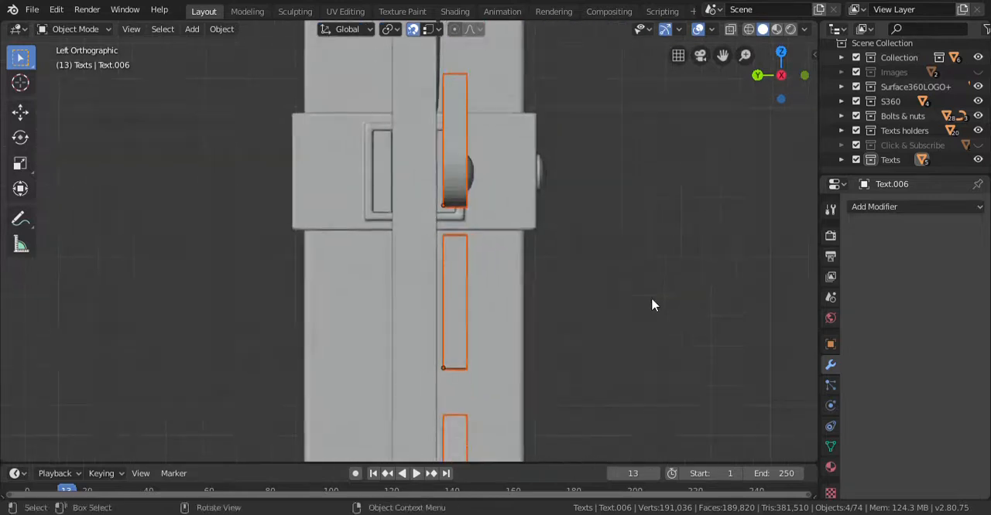
pyautogui.press('g')
pyautogui.press('y')
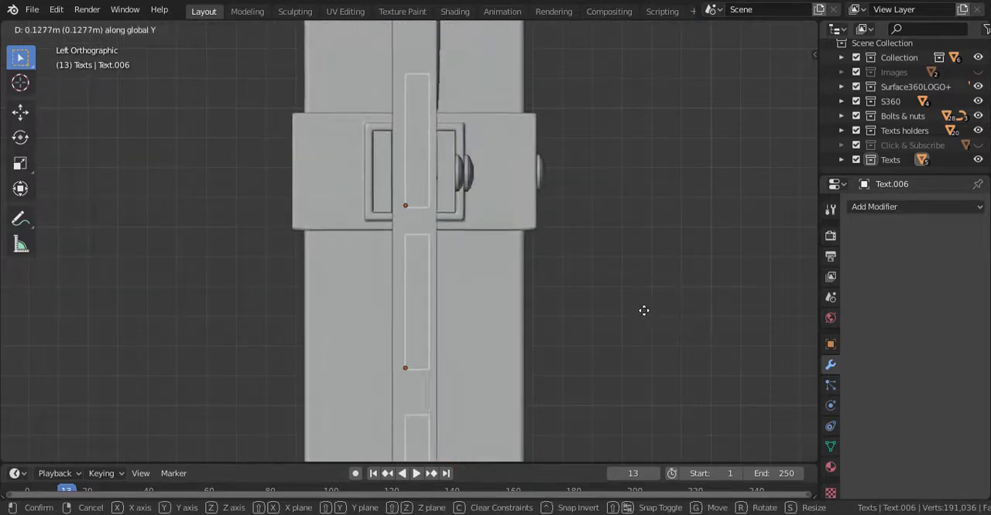
pyautogui.click(621, 298)
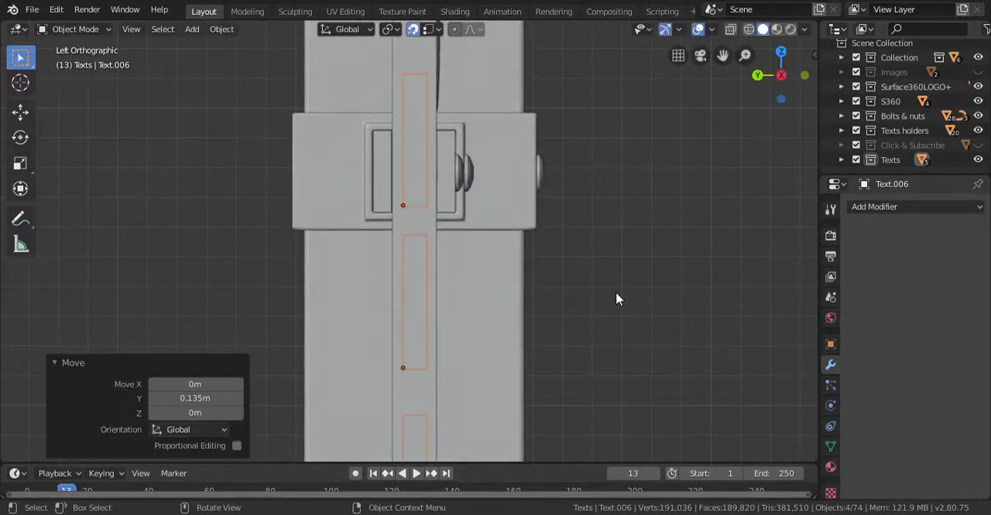
# Step: Check the repositioned lettering on the whole sign board from the front and save the file
pyautogui.press('KP_1')
pyautogui.scroll(-6, 455, 250)
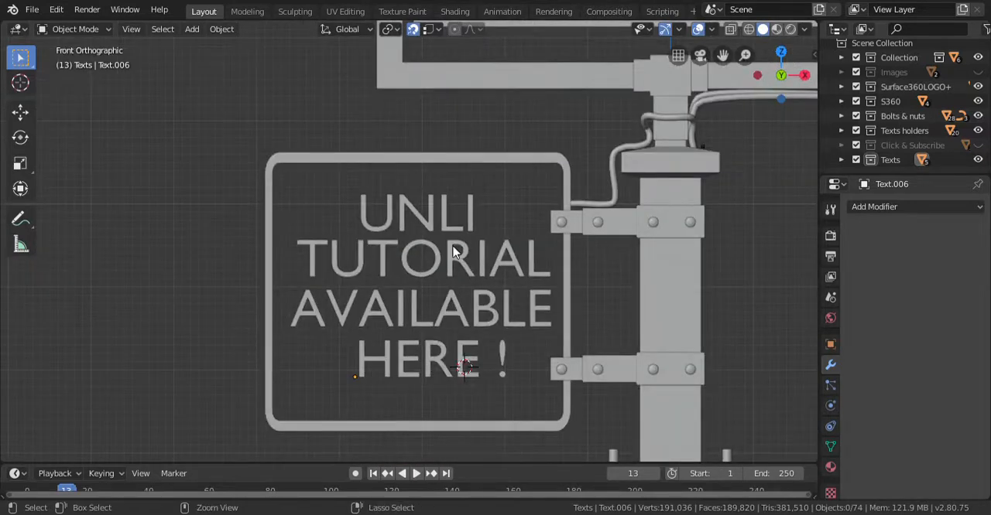
pyautogui.hotkey('ctrl', 's')
pyautogui.scroll(-7, 454, 251)
pyautogui.keyDown('ctrl'); pyautogui.moveTo(468, 263); pyautogui.dragTo(470, 269, button='middle'); pyautogui.keyUp('ctrl')
pyautogui.keyDown('shift'); pyautogui.moveTo(469, 269); pyautogui.dragTo(440, 280, button='middle'); pyautogui.keyUp('shift')
pyautogui.hotkey('ctrl', 's')
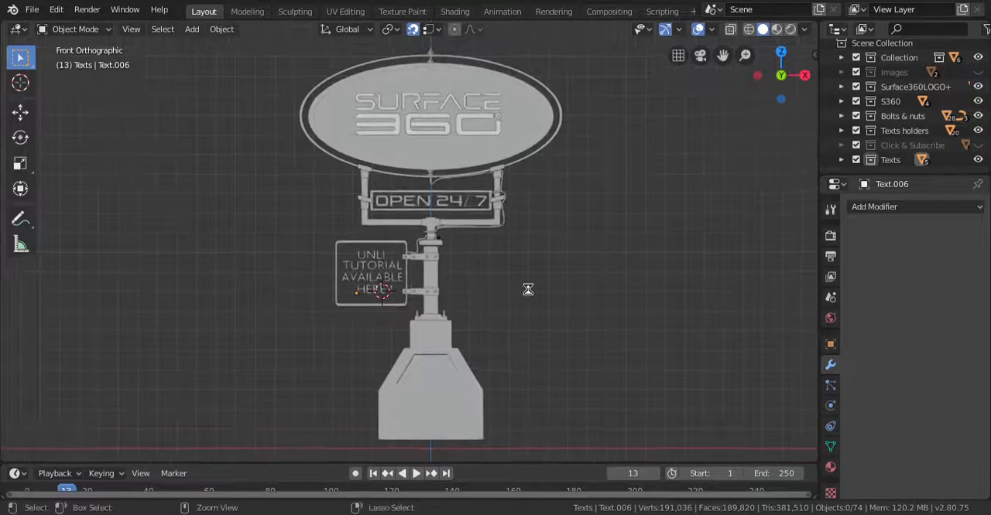